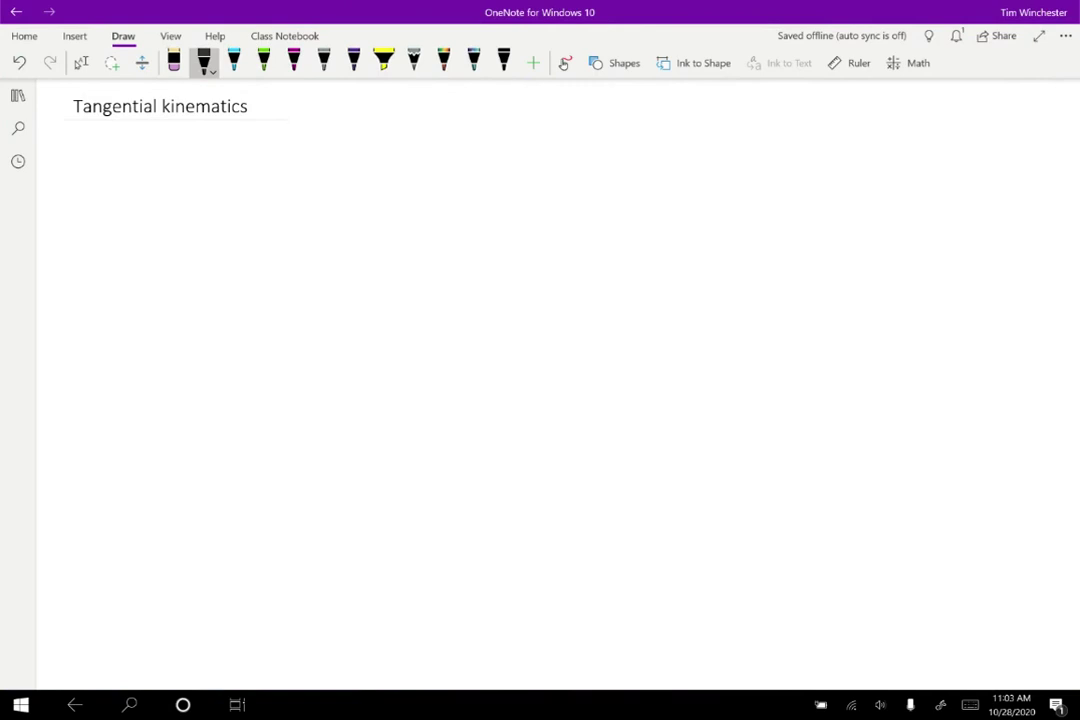
Draw a black circle with a centre dot and a curved rotation arrow inside it
{"action": "mouse_move", "coordinate": [270, 212]}
{"action": "left_mouse_down"}
{"action": "mouse_move", "coordinate": [123, 291]}
{"action": "mouse_move", "coordinate": [329, 304]}
{"action": "mouse_move", "coordinate": [226, 199]}
{"action": "left_mouse_up"}
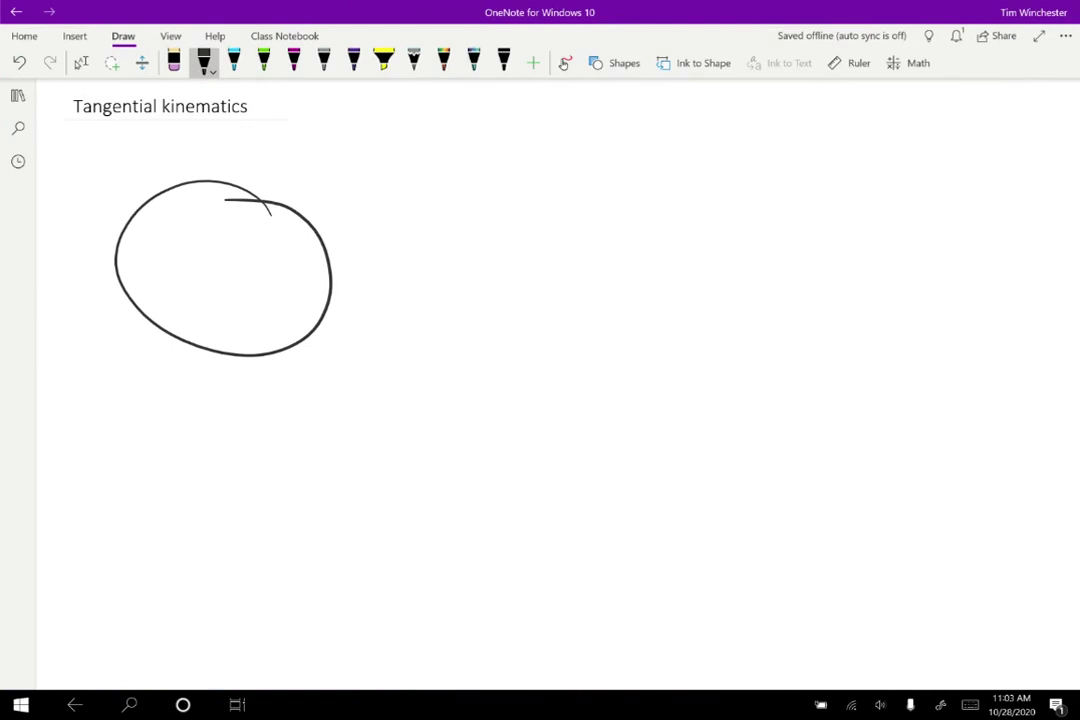
{"action": "left_click", "coordinate": [224, 267]}
{"action": "left_click_drag", "start_coordinate": [224, 326], "coordinate": [272, 296]}
{"action": "left_click_drag", "start_coordinate": [262, 299], "coordinate": [274, 306]}
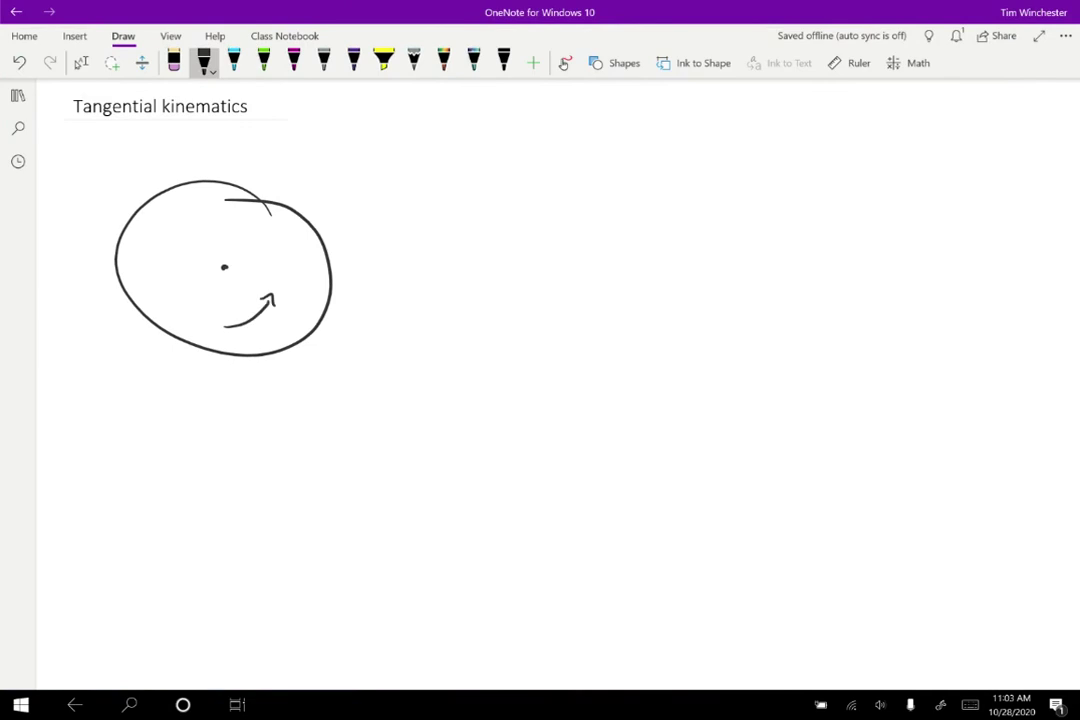
Draw three magenta arrows inside the circle, then return to the black pen
{"action": "left_click", "coordinate": [294, 62]}
{"action": "left_click", "coordinate": [179, 223]}
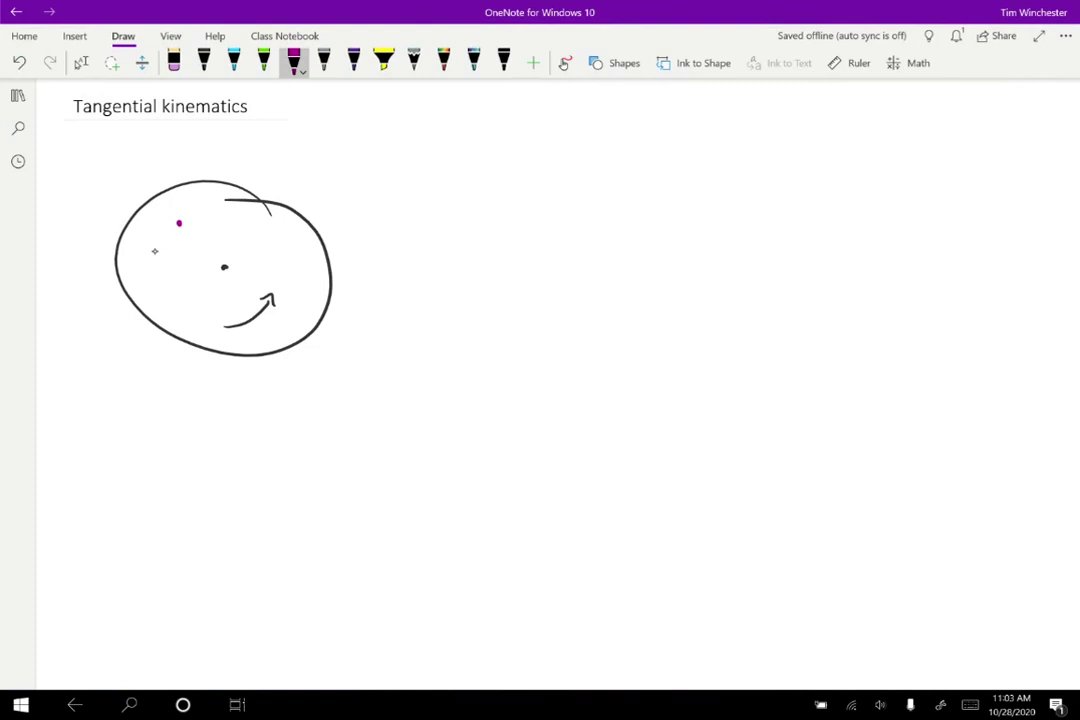
{"action": "mouse_move", "coordinate": [179, 224]}
{"action": "left_mouse_down"}
{"action": "mouse_move", "coordinate": [161, 250]}
{"action": "mouse_move", "coordinate": [170, 250]}
{"action": "left_mouse_up"}
{"action": "mouse_move", "coordinate": [156, 207]}
{"action": "left_mouse_down"}
{"action": "mouse_move", "coordinate": [124, 247]}
{"action": "mouse_move", "coordinate": [136, 245]}
{"action": "left_mouse_up"}
{"action": "left_click_drag", "start_coordinate": [205, 248], "coordinate": [203, 261]}
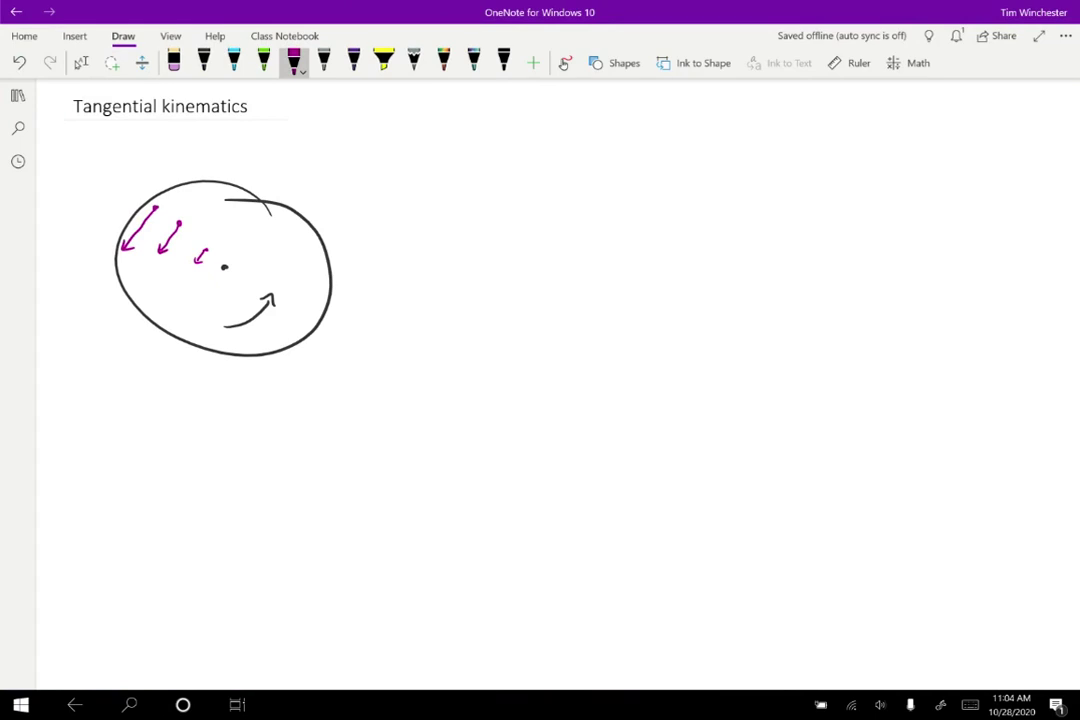
{"action": "left_click", "coordinate": [204, 62]}
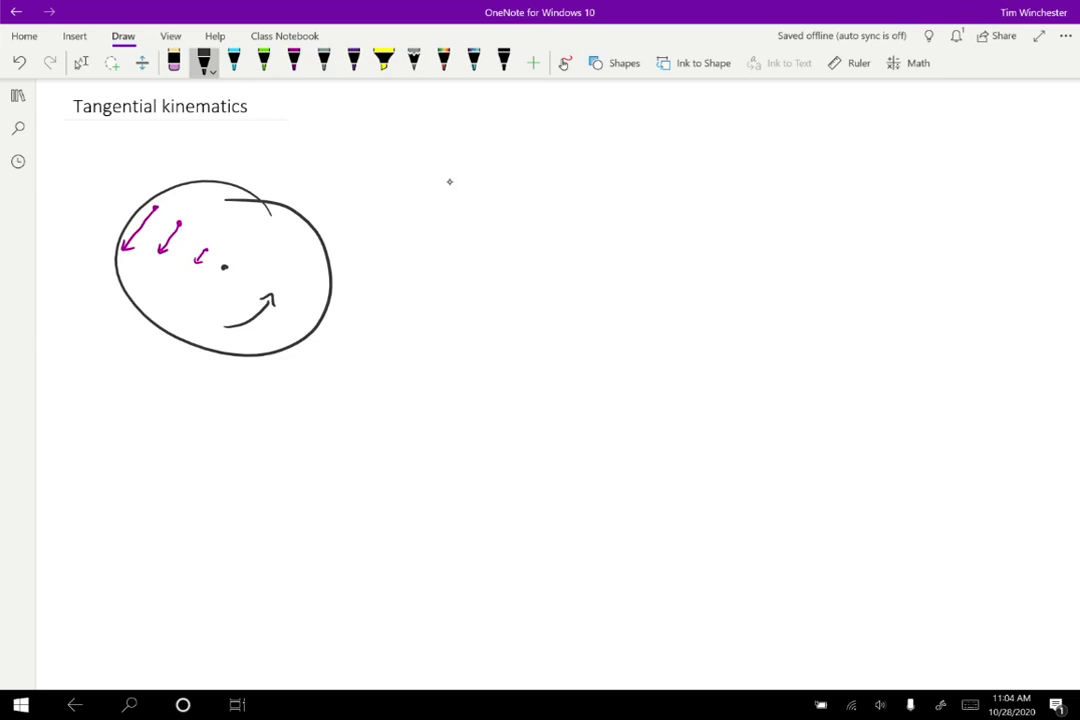
Handwrite φ = s/r (radians) to the right of the circle
{"action": "mouse_move", "coordinate": [449, 172]}
{"action": "left_mouse_down"}
{"action": "mouse_move", "coordinate": [449, 198]}
{"action": "mouse_move", "coordinate": [477, 179]}
{"action": "left_mouse_up"}
{"action": "mouse_move", "coordinate": [469, 185]}
{"action": "left_mouse_down"}
{"action": "mouse_move", "coordinate": [499, 168]}
{"action": "mouse_move", "coordinate": [498, 181]}
{"action": "left_mouse_up"}
{"action": "mouse_move", "coordinate": [489, 184]}
{"action": "left_mouse_down"}
{"action": "mouse_move", "coordinate": [515, 183]}
{"action": "mouse_move", "coordinate": [510, 197]}
{"action": "left_mouse_up"}
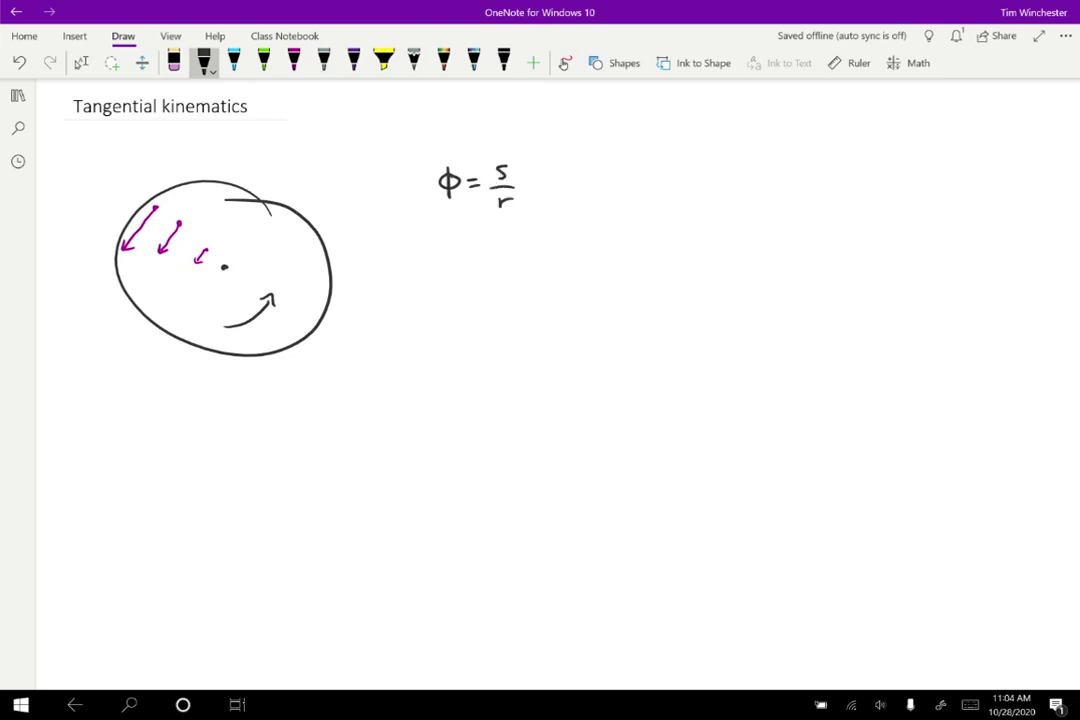
{"action": "left_click_drag", "start_coordinate": [577, 180], "coordinate": [575, 192]}
{"action": "left_click_drag", "start_coordinate": [582, 192], "coordinate": [603, 192]}
{"action": "left_click_drag", "start_coordinate": [614, 176], "coordinate": [623, 192]}
{"action": "left_click_drag", "start_coordinate": [638, 186], "coordinate": [667, 190]}
{"action": "left_click_drag", "start_coordinate": [688, 179], "coordinate": [690, 199]}
{"action": "left_click", "coordinate": [632, 168]}
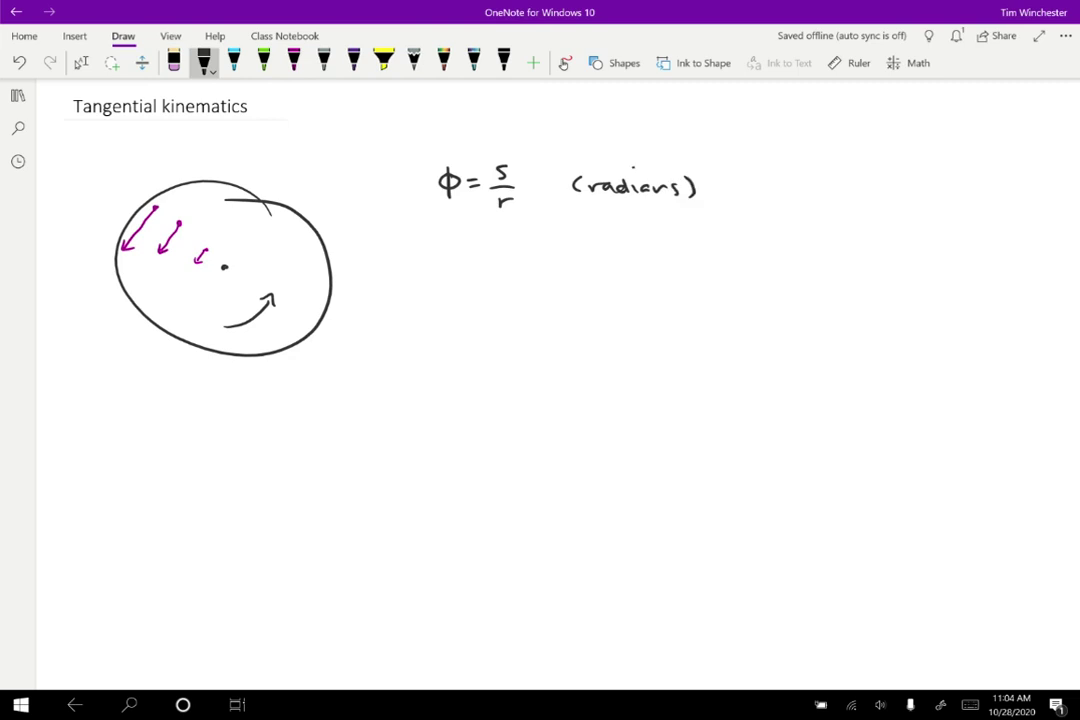
Label the radius r near the centre dot and write s = φr below the first formula
{"action": "mouse_move", "coordinate": [210, 250]}
{"action": "left_mouse_down"}
{"action": "mouse_move", "coordinate": [225, 265]}
{"action": "mouse_move", "coordinate": [228, 246]}
{"action": "left_mouse_up"}
{"action": "mouse_move", "coordinate": [447, 249]}
{"action": "left_mouse_down"}
{"action": "mouse_move", "coordinate": [436, 265]}
{"action": "mouse_move", "coordinate": [474, 253]}
{"action": "left_mouse_up"}
{"action": "left_click_drag", "start_coordinate": [461, 260], "coordinate": [484, 258]}
{"action": "mouse_move", "coordinate": [490, 245]}
{"action": "left_mouse_down"}
{"action": "mouse_move", "coordinate": [490, 269]}
{"action": "mouse_move", "coordinate": [522, 252]}
{"action": "left_mouse_up"}
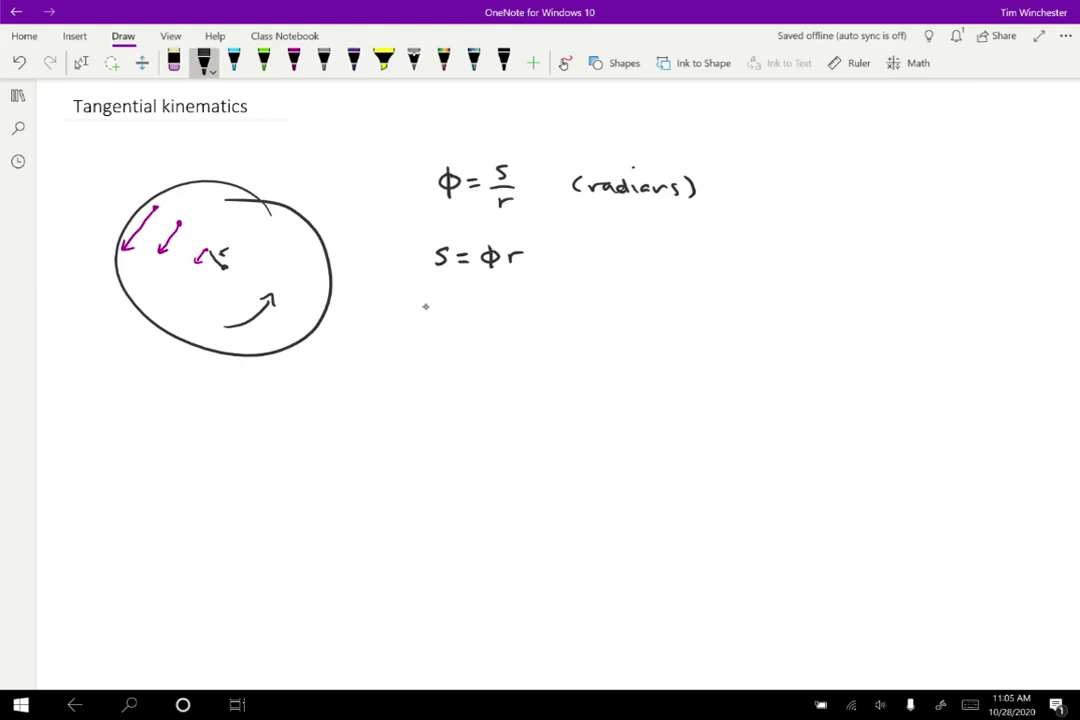
Write v = (dφ/dt)r = ωr on a new line under the formulas
{"action": "mouse_move", "coordinate": [425, 297]}
{"action": "left_mouse_down"}
{"action": "mouse_move", "coordinate": [469, 298]}
{"action": "mouse_move", "coordinate": [469, 307]}
{"action": "mouse_move", "coordinate": [507, 292]}
{"action": "left_mouse_up"}
{"action": "left_click_drag", "start_coordinate": [511, 284], "coordinate": [518, 304]}
{"action": "left_click_drag", "start_coordinate": [499, 314], "coordinate": [501, 325]}
{"action": "left_click_drag", "start_coordinate": [512, 309], "coordinate": [513, 325]}
{"action": "left_click_drag", "start_coordinate": [506, 314], "coordinate": [546, 304]}
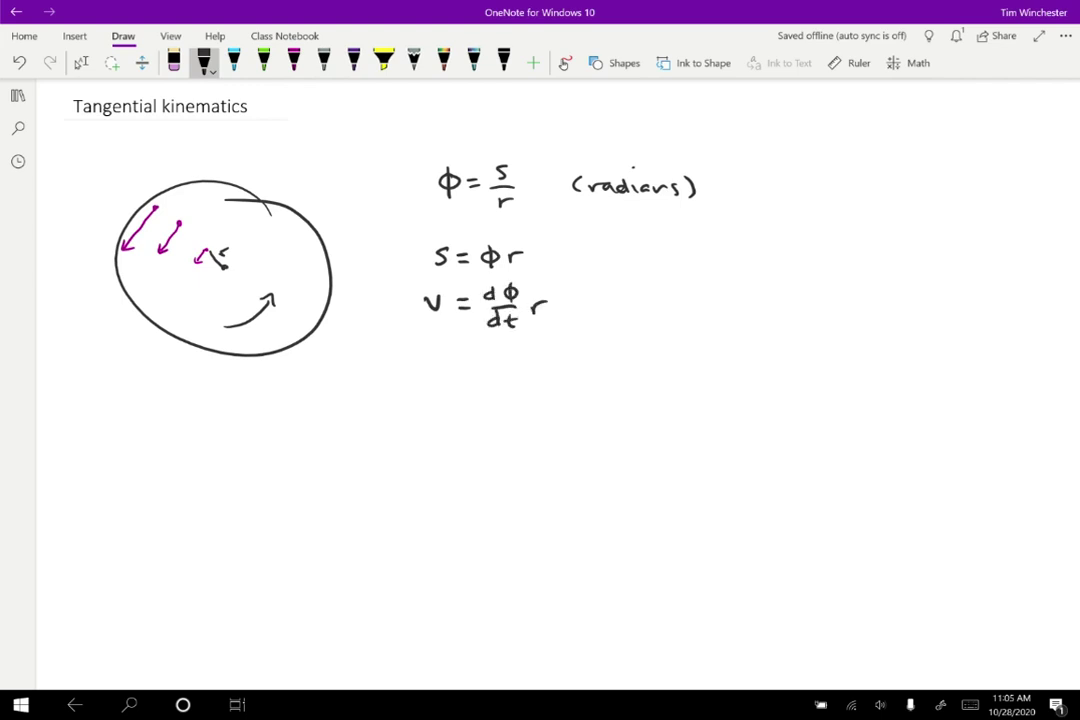
{"action": "left_click_drag", "start_coordinate": [556, 302], "coordinate": [568, 302]}
{"action": "left_click_drag", "start_coordinate": [556, 309], "coordinate": [627, 304]}
Add subscript T to the v and draw a small inner circle around the centre
{"action": "mouse_move", "coordinate": [445, 307]}
{"action": "left_mouse_down"}
{"action": "mouse_move", "coordinate": [445, 318]}
{"action": "mouse_move", "coordinate": [451, 306]}
{"action": "left_mouse_up"}
{"action": "mouse_move", "coordinate": [206, 252]}
{"action": "left_mouse_down"}
{"action": "mouse_move", "coordinate": [197, 270]}
{"action": "mouse_move", "coordinate": [238, 289]}
{"action": "mouse_move", "coordinate": [254, 262]}
{"action": "mouse_move", "coordinate": [205, 239]}
{"action": "mouse_move", "coordinate": [215, 238]}
{"action": "mouse_move", "coordinate": [208, 250]}
{"action": "left_mouse_up"}
{"action": "left_click", "coordinate": [293, 62]}
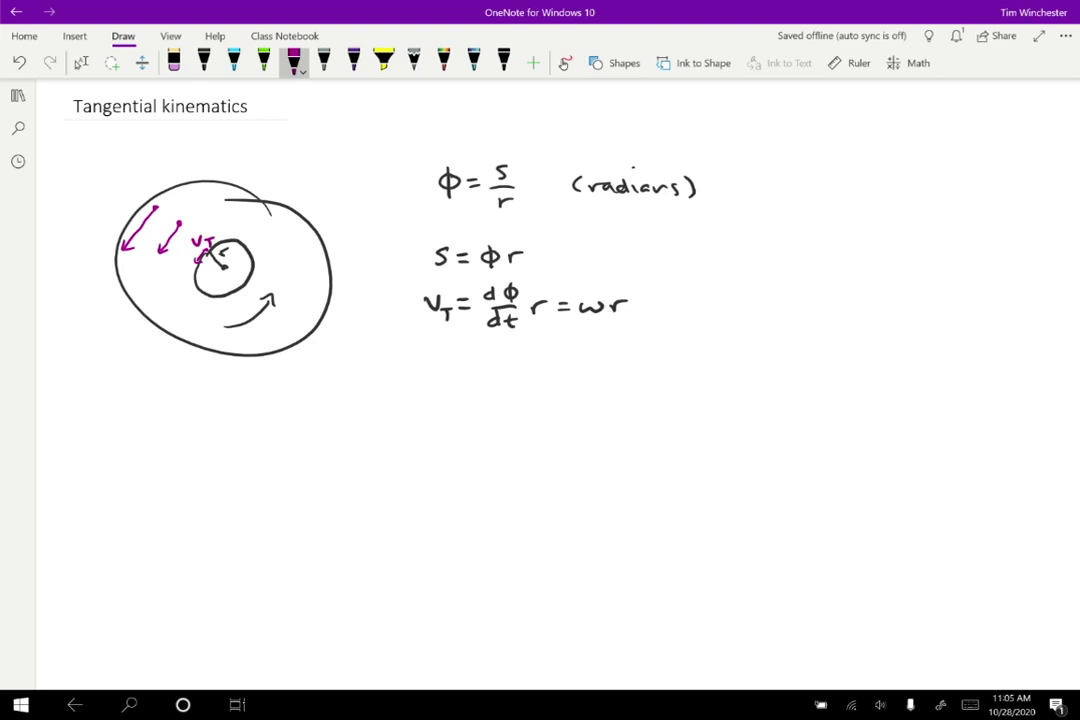
In black ink, write a_T = αr below the v_T equation
{"action": "left_click", "coordinate": [204, 62]}
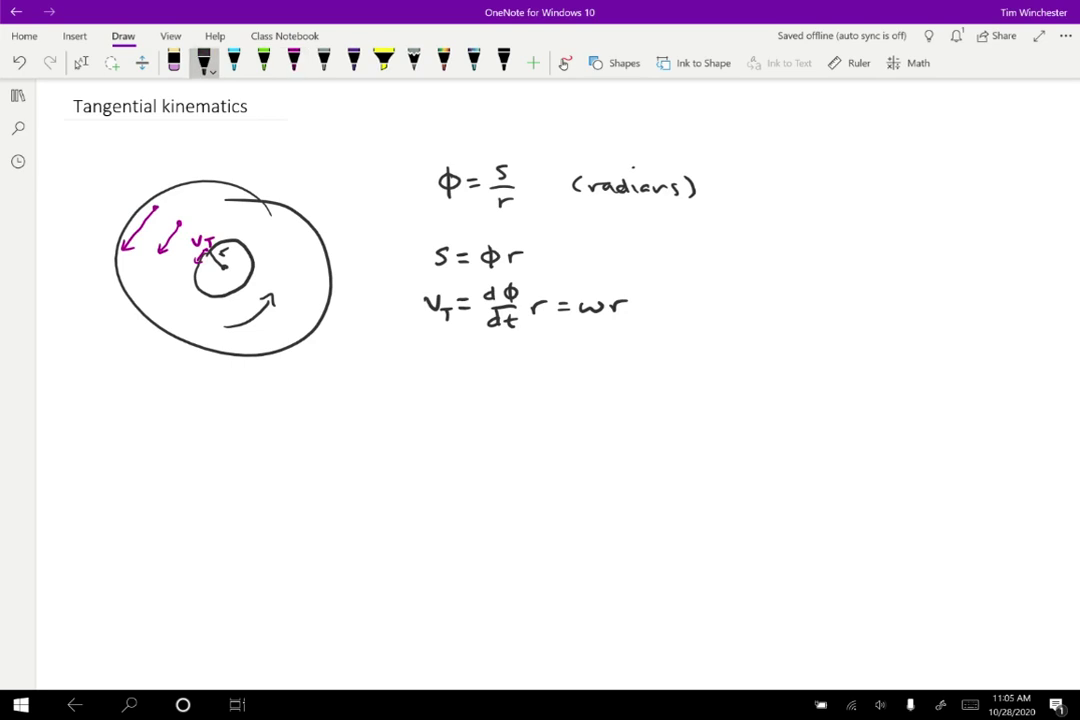
{"action": "left_click_drag", "start_coordinate": [428, 358], "coordinate": [428, 364]}
{"action": "mouse_move", "coordinate": [423, 364]}
{"action": "left_mouse_down"}
{"action": "mouse_move", "coordinate": [423, 373]}
{"action": "mouse_move", "coordinate": [463, 361]}
{"action": "left_mouse_up"}
{"action": "left_click_drag", "start_coordinate": [455, 368], "coordinate": [497, 362]}
{"action": "mouse_move", "coordinate": [501, 362]}
{"action": "left_mouse_down"}
{"action": "mouse_move", "coordinate": [502, 372]}
{"action": "mouse_move", "coordinate": [514, 362]}
{"action": "left_mouse_up"}
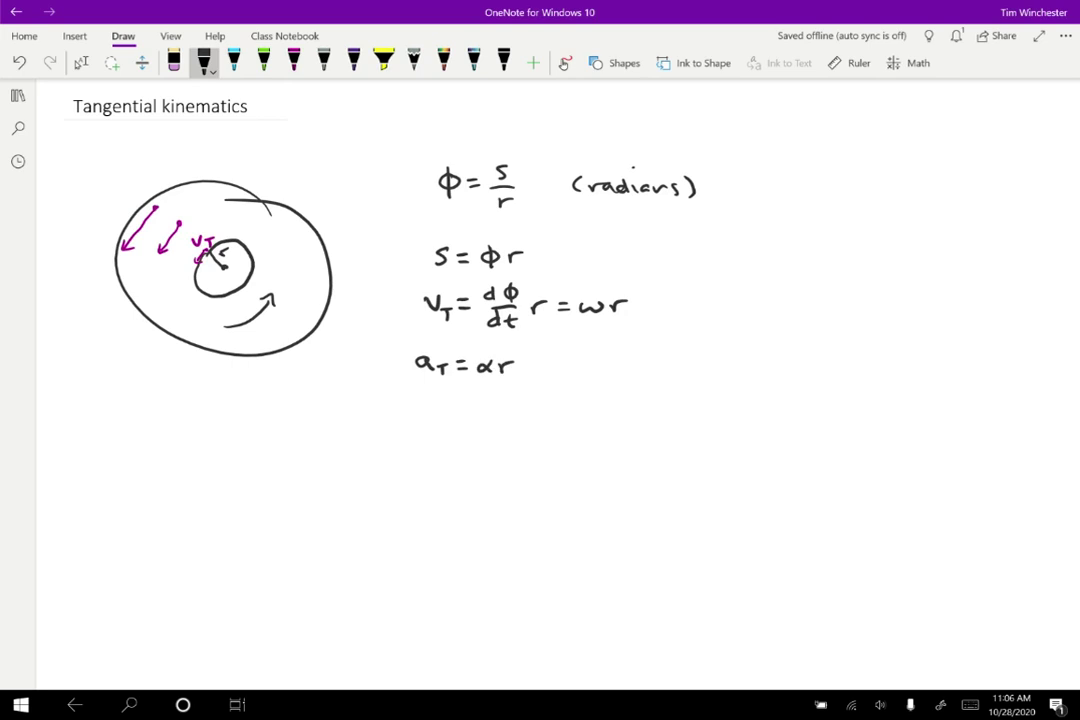
Label it 'tangential acc.' and write a_c = v²/r underneath
{"action": "mouse_move", "coordinate": [601, 366]}
{"action": "left_mouse_down"}
{"action": "mouse_move", "coordinate": [720, 362]}
{"action": "mouse_move", "coordinate": [794, 375]}
{"action": "left_mouse_up"}
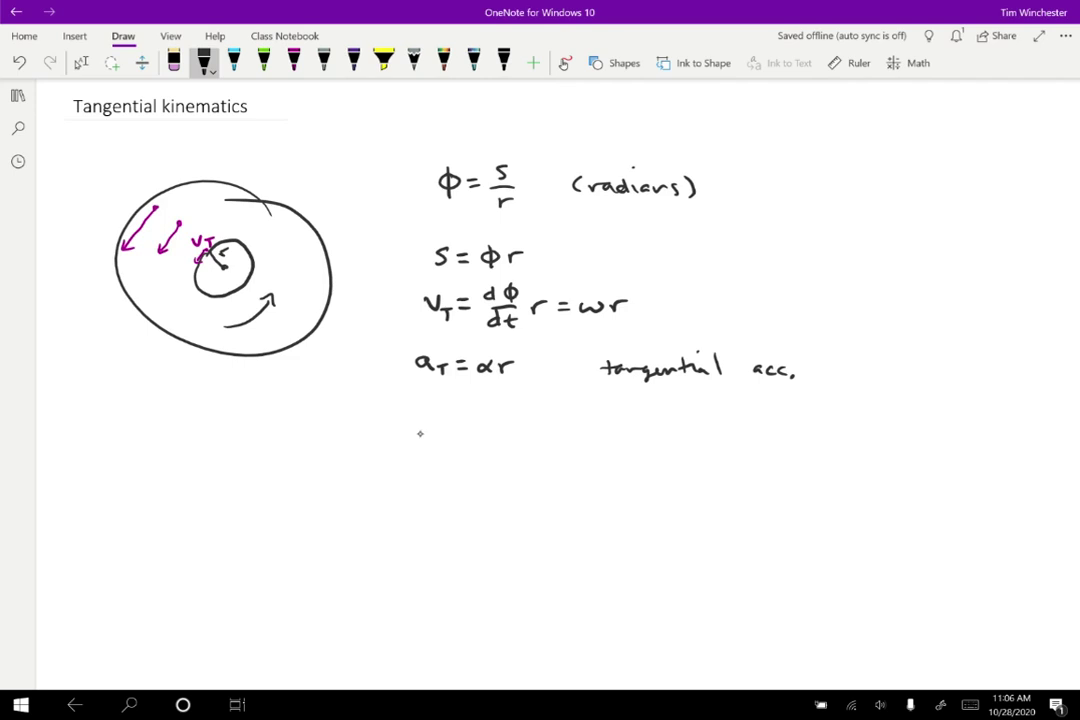
{"action": "mouse_move", "coordinate": [425, 424]}
{"action": "left_mouse_down"}
{"action": "mouse_move", "coordinate": [426, 434]}
{"action": "mouse_move", "coordinate": [458, 424]}
{"action": "left_mouse_up"}
{"action": "mouse_move", "coordinate": [444, 431]}
{"action": "left_mouse_down"}
{"action": "mouse_move", "coordinate": [502, 417]}
{"action": "mouse_move", "coordinate": [485, 452]}
{"action": "mouse_move", "coordinate": [496, 444]}
{"action": "left_mouse_up"}
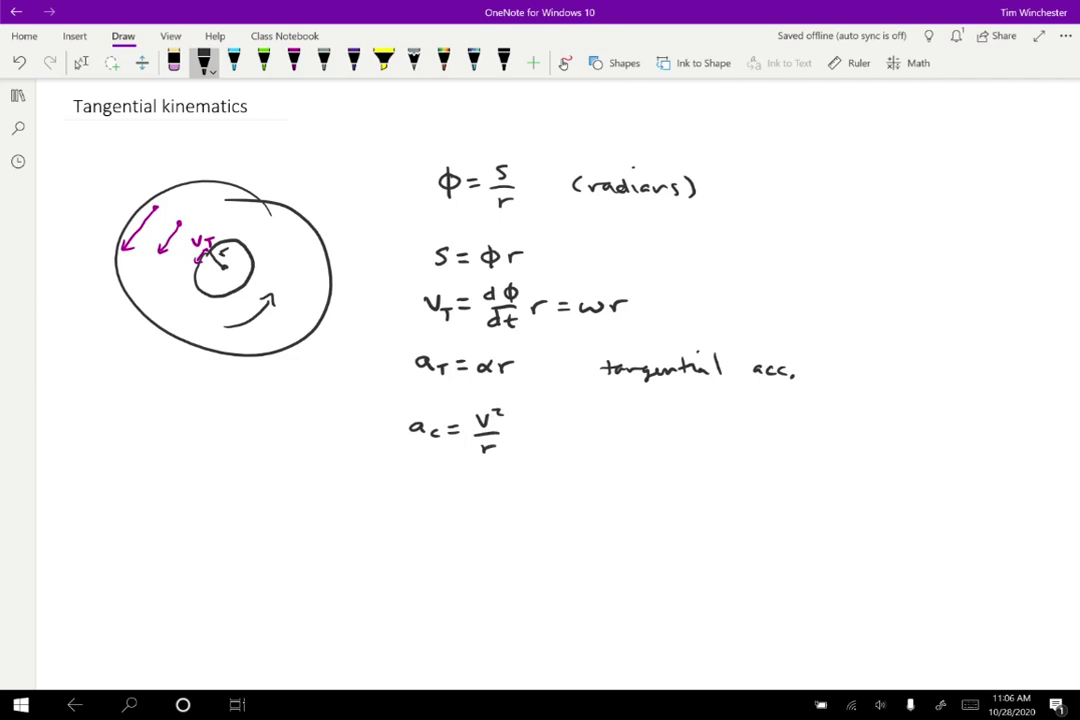
Draw a second circle with a centre dot and a radial a_c arrow
{"action": "mouse_move", "coordinate": [264, 422]}
{"action": "left_mouse_down"}
{"action": "mouse_move", "coordinate": [198, 416]}
{"action": "mouse_move", "coordinate": [313, 482]}
{"action": "mouse_move", "coordinate": [262, 418]}
{"action": "left_mouse_up"}
{"action": "left_click", "coordinate": [212, 494]}
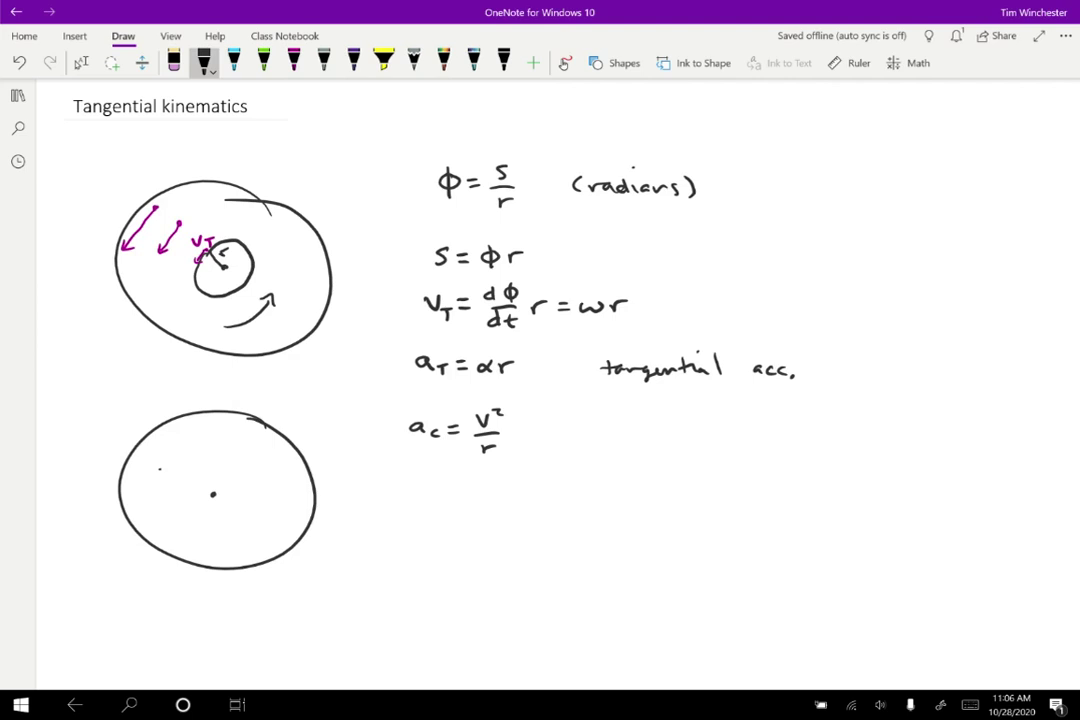
{"action": "mouse_move", "coordinate": [158, 469]}
{"action": "left_mouse_down"}
{"action": "mouse_move", "coordinate": [190, 485]}
{"action": "mouse_move", "coordinate": [216, 474]}
{"action": "left_mouse_up"}
{"action": "scroll", "coordinate": [429, 306], "scroll_direction": "down", "scroll_amount": 5}
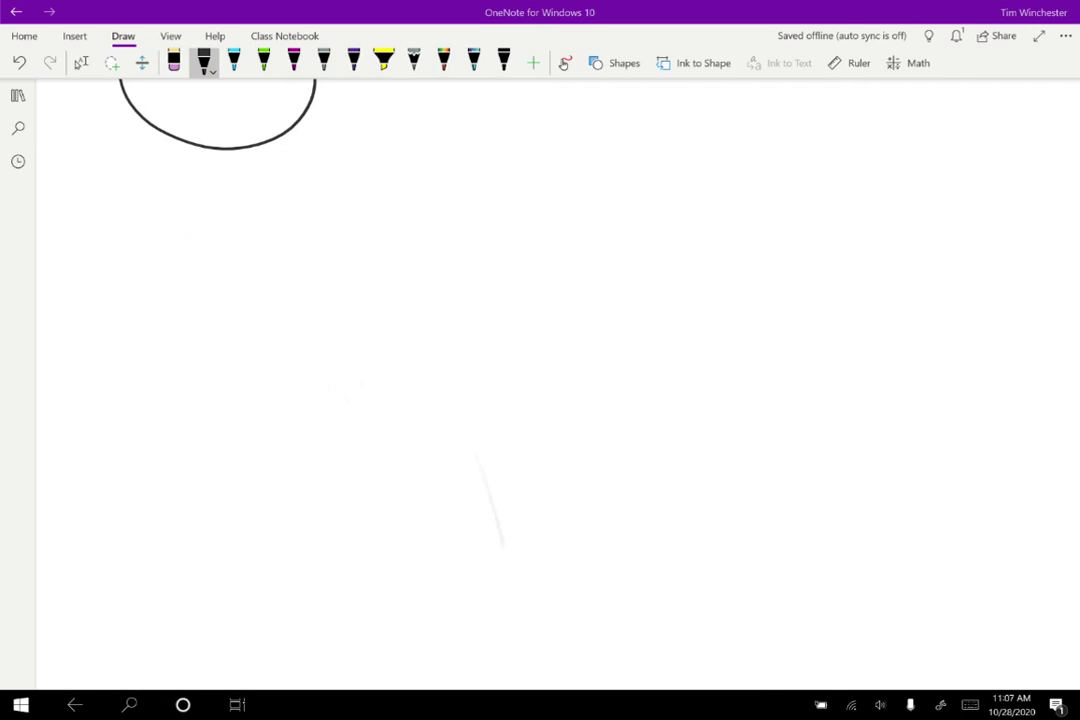
{"action": "scroll", "coordinate": [540, 380], "scroll_direction": "up", "scroll_amount": 5}
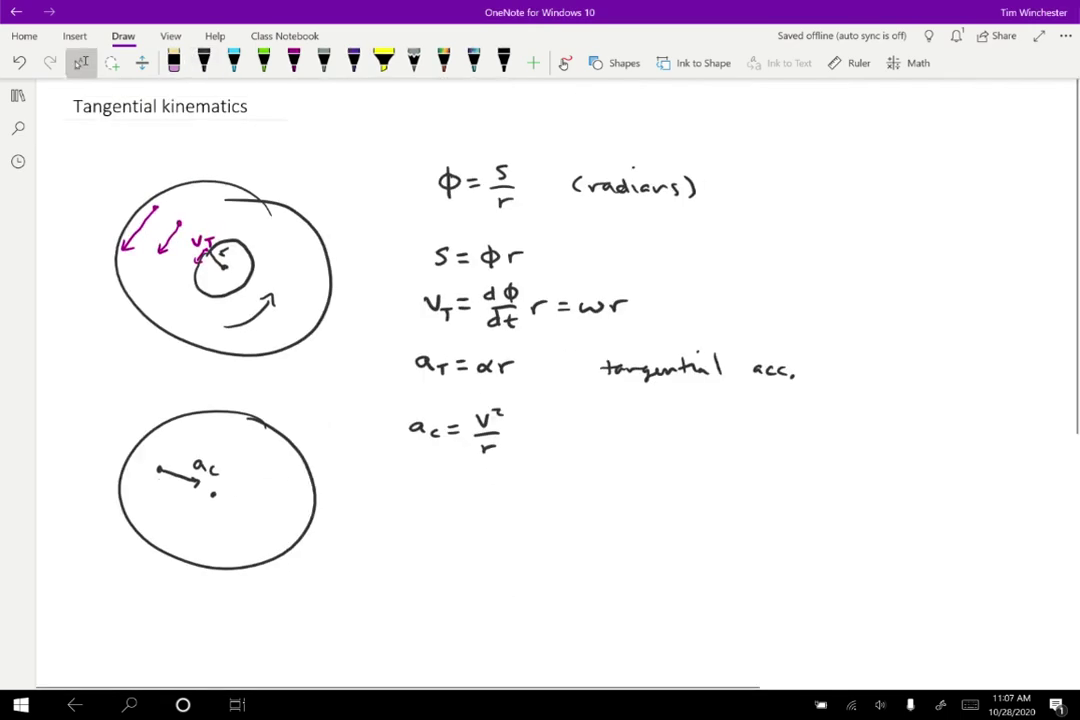
{"action": "left_click", "coordinate": [203, 62]}
{"action": "mouse_move", "coordinate": [158, 468]}
{"action": "left_mouse_down"}
{"action": "mouse_move", "coordinate": [147, 486]}
{"action": "mouse_move", "coordinate": [156, 484]}
{"action": "mouse_move", "coordinate": [140, 476]}
{"action": "left_mouse_up"}
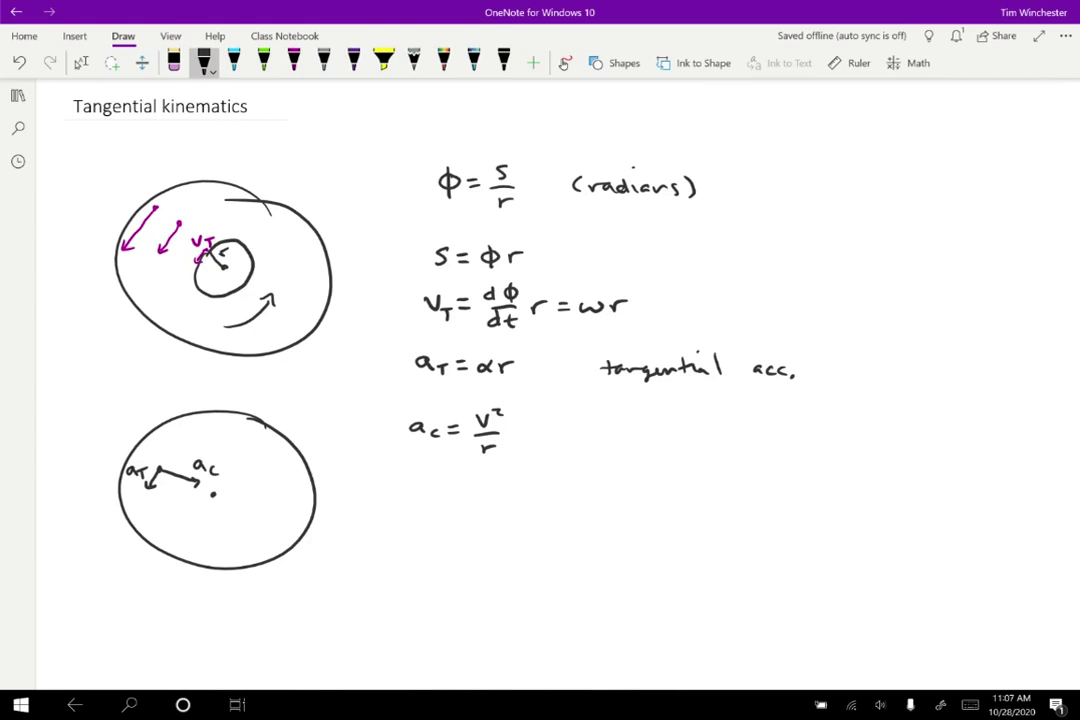
Write a_c = a_r labelled "radial" below a_c = v²/r
{"action": "left_click_drag", "start_coordinate": [419, 495], "coordinate": [427, 504]}
{"action": "left_click_drag", "start_coordinate": [442, 493], "coordinate": [481, 503]}
{"action": "left_click_drag", "start_coordinate": [487, 498], "coordinate": [492, 499]}
{"action": "left_click_drag", "start_coordinate": [578, 492], "coordinate": [612, 500]}
{"action": "mouse_move", "coordinate": [626, 496]}
{"action": "left_mouse_down"}
{"action": "mouse_move", "coordinate": [618, 504]}
{"action": "mouse_move", "coordinate": [643, 505]}
{"action": "left_mouse_up"}
{"action": "left_click_drag", "start_coordinate": [652, 497], "coordinate": [670, 505]}
{"action": "mouse_move", "coordinate": [681, 486]}
{"action": "left_mouse_down"}
{"action": "mouse_move", "coordinate": [682, 505]}
{"action": "mouse_move", "coordinate": [684, 490]}
{"action": "left_mouse_up"}
{"action": "left_click_drag", "start_coordinate": [689, 484], "coordinate": [688, 490]}
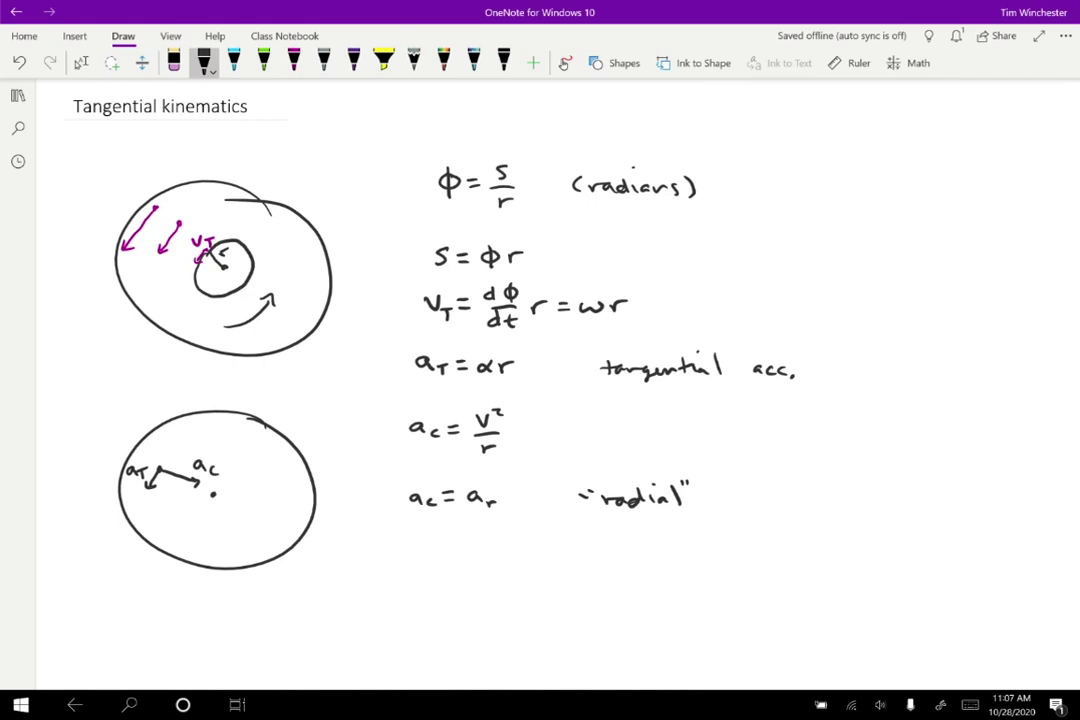
Subscript the v in a_c = v²/r with T and write a_r = (ωr)²/r = ω²r below
{"action": "left_click_drag", "start_coordinate": [490, 426], "coordinate": [494, 432]}
{"action": "mouse_move", "coordinate": [410, 545]}
{"action": "left_mouse_down"}
{"action": "mouse_move", "coordinate": [411, 554]}
{"action": "mouse_move", "coordinate": [466, 553]}
{"action": "mouse_move", "coordinate": [491, 539]}
{"action": "left_mouse_up"}
{"action": "mouse_move", "coordinate": [493, 553]}
{"action": "left_mouse_down"}
{"action": "mouse_move", "coordinate": [522, 541]}
{"action": "mouse_move", "coordinate": [497, 569]}
{"action": "left_mouse_up"}
{"action": "left_click_drag", "start_coordinate": [527, 551], "coordinate": [536, 550]}
{"action": "left_click_drag", "start_coordinate": [527, 556], "coordinate": [610, 541]}
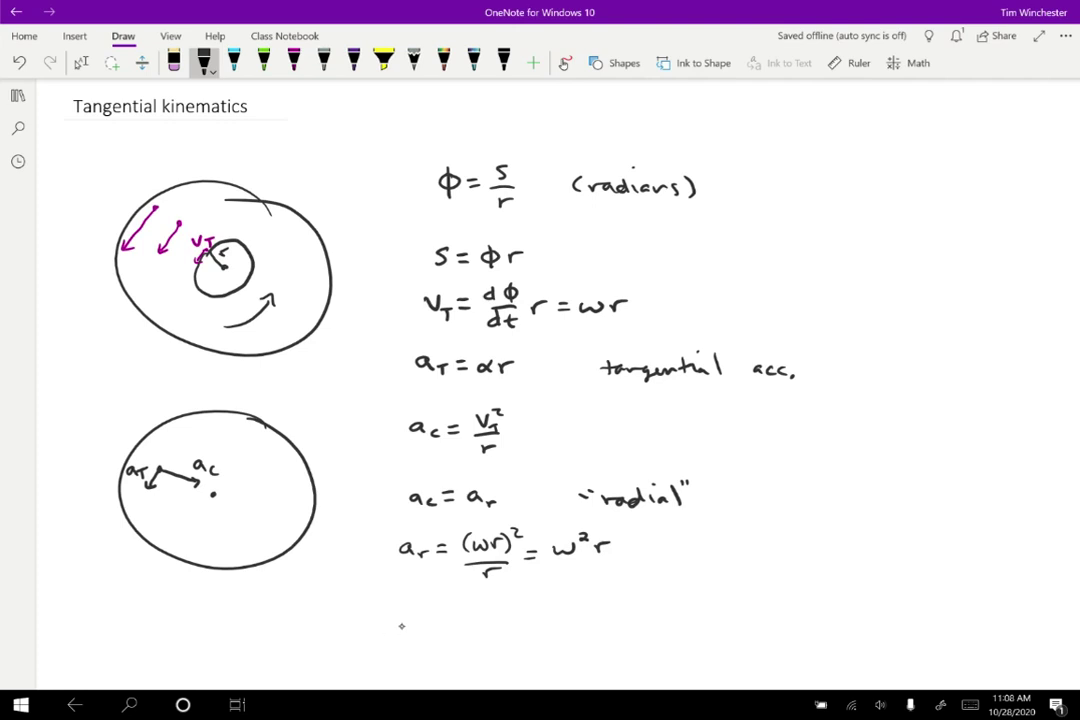
Write the vector sum a = a_T + a_r on the bottom line
{"action": "mouse_move", "coordinate": [405, 612]}
{"action": "left_mouse_down"}
{"action": "mouse_move", "coordinate": [406, 622]}
{"action": "mouse_move", "coordinate": [407, 605]}
{"action": "mouse_move", "coordinate": [427, 613]}
{"action": "left_mouse_up"}
{"action": "mouse_move", "coordinate": [419, 620]}
{"action": "left_mouse_down"}
{"action": "mouse_move", "coordinate": [452, 622]}
{"action": "mouse_move", "coordinate": [452, 603]}
{"action": "left_mouse_up"}
{"action": "left_click_drag", "start_coordinate": [455, 618], "coordinate": [493, 617]}
{"action": "mouse_move", "coordinate": [486, 611]}
{"action": "left_mouse_down"}
{"action": "mouse_move", "coordinate": [486, 623]}
{"action": "mouse_move", "coordinate": [516, 622]}
{"action": "mouse_move", "coordinate": [529, 615]}
{"action": "mouse_move", "coordinate": [520, 603]}
{"action": "left_mouse_up"}
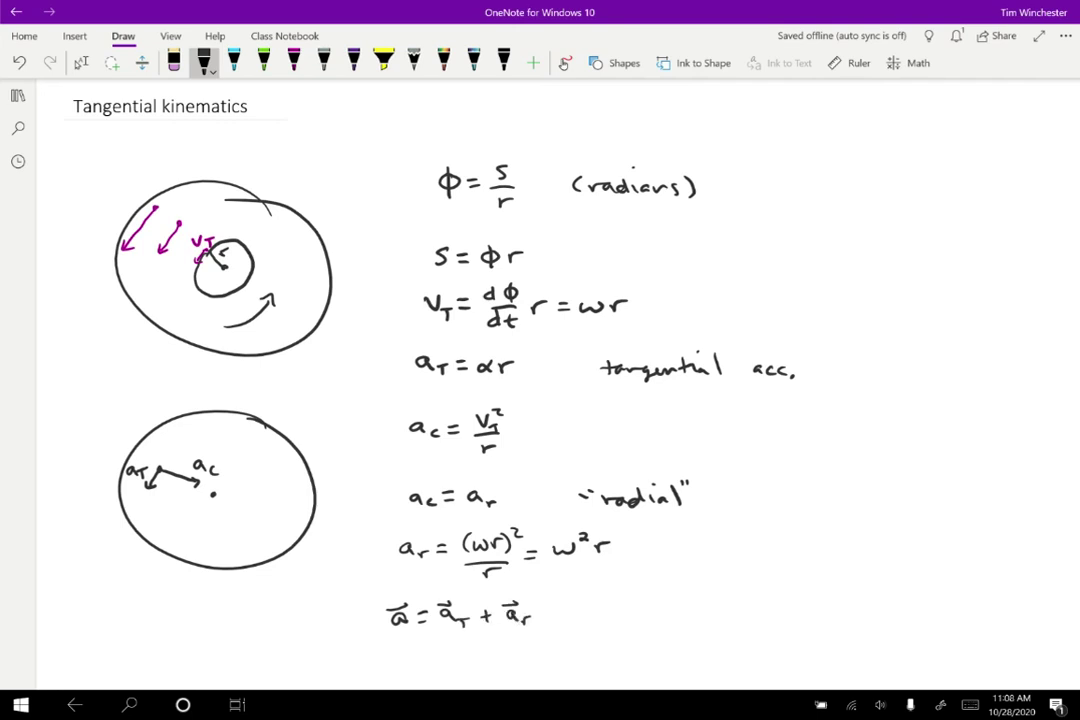
Beside it, write the magnitude a = √(a_T² + a_r²)
{"action": "mouse_move", "coordinate": [636, 608]}
{"action": "left_mouse_down"}
{"action": "mouse_move", "coordinate": [639, 619]}
{"action": "mouse_move", "coordinate": [663, 616]}
{"action": "left_mouse_up"}
{"action": "mouse_move", "coordinate": [673, 611]}
{"action": "left_mouse_down"}
{"action": "mouse_move", "coordinate": [748, 590]}
{"action": "mouse_move", "coordinate": [705, 619]}
{"action": "left_mouse_up"}
{"action": "left_click_drag", "start_coordinate": [707, 616], "coordinate": [769, 615]}
{"action": "left_click_drag", "start_coordinate": [770, 595], "coordinate": [777, 601]}
{"action": "left_click_drag", "start_coordinate": [760, 590], "coordinate": [779, 589]}
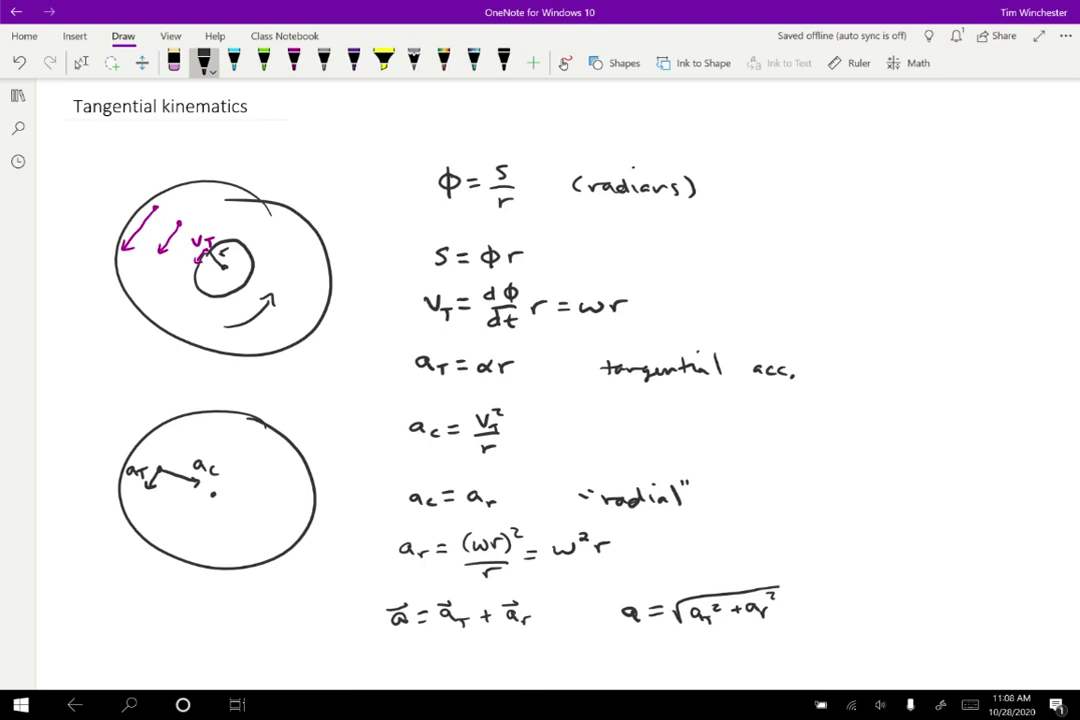